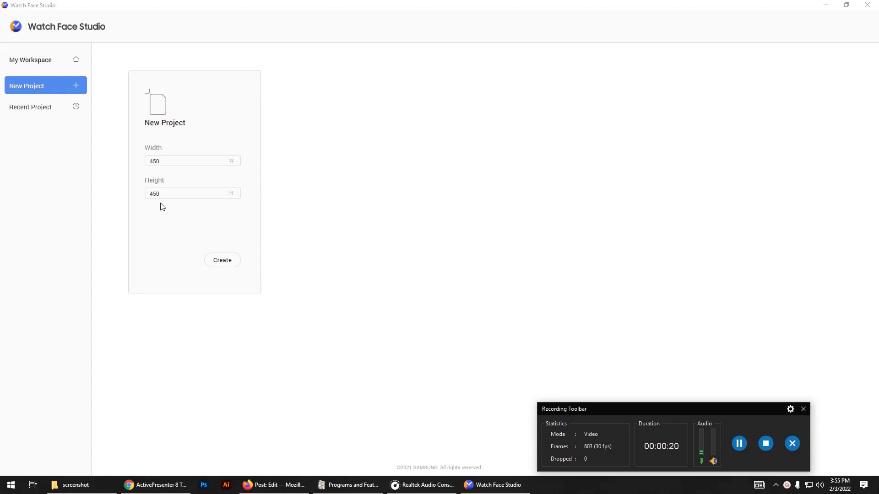
# - Create a new 450×450 watch face project named MyNewWatchFace and open it in the editor
pyautogui.click(383, 252)
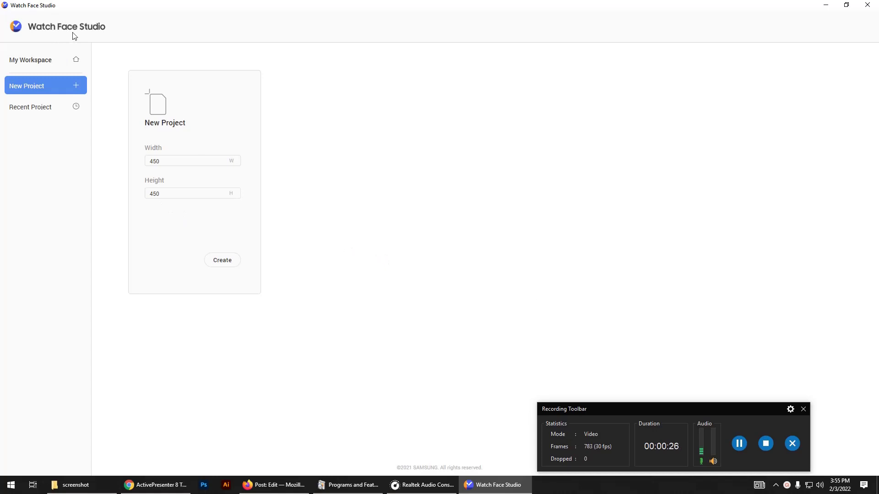
pyautogui.click(219, 261)
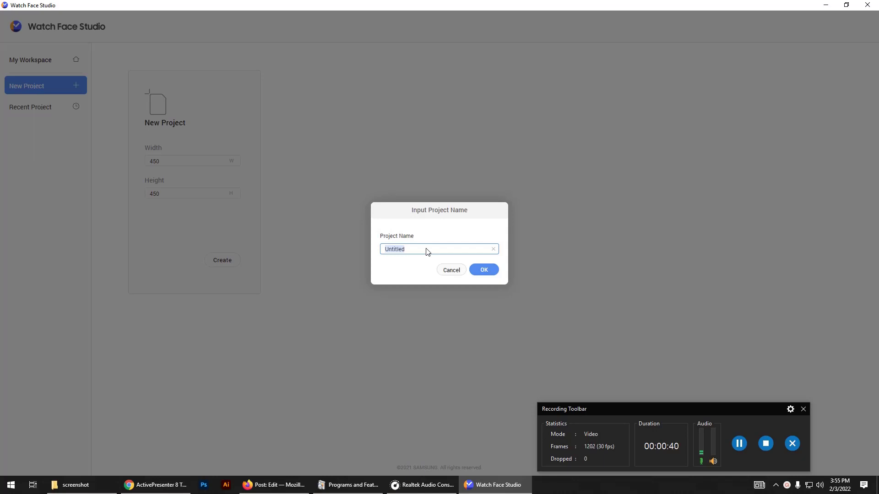
pyautogui.write('AB')
pyautogui.press('BackSpace')
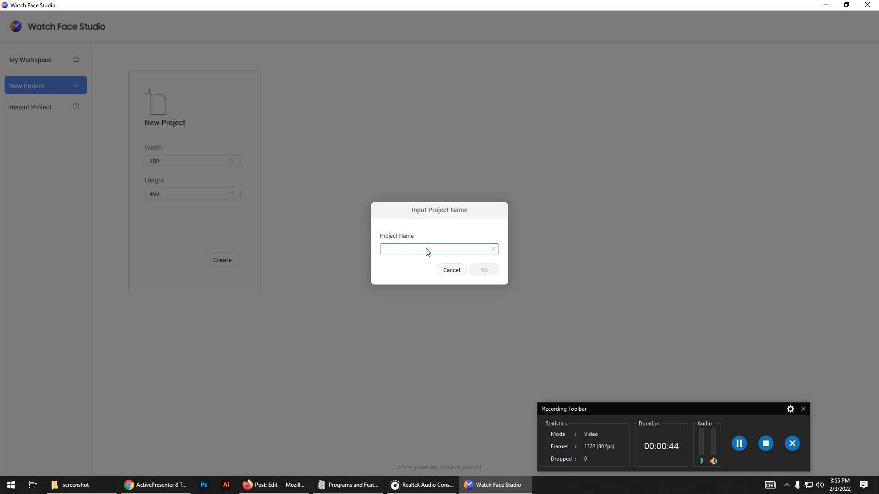
pyautogui.write('MyNewWatc')
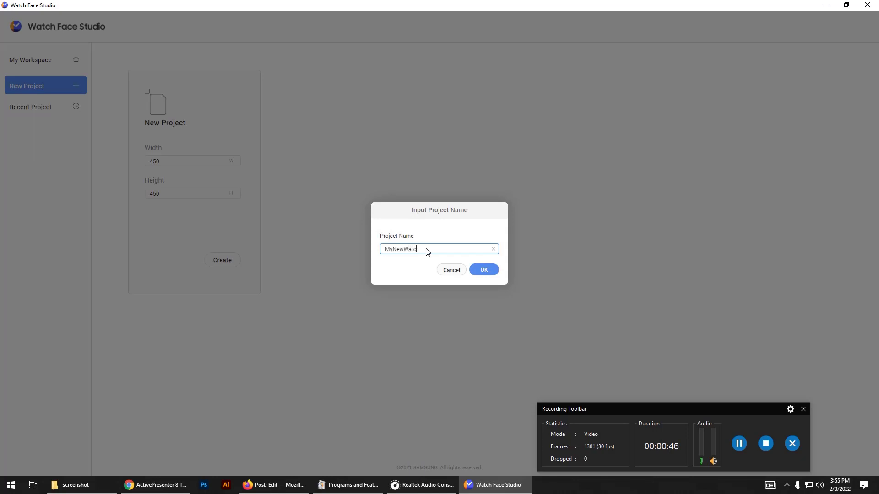
pyautogui.write('hFace')
pyautogui.click(479, 274)
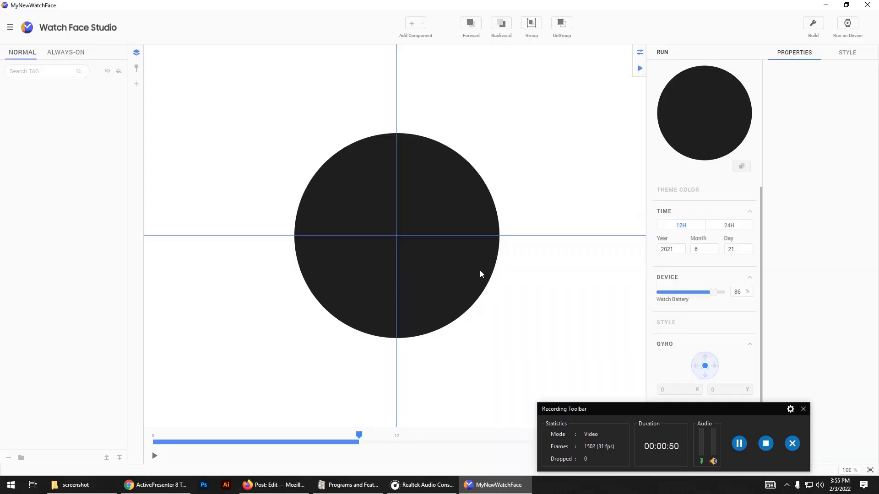
# - Add a Digital Clock > Time component (Time 1) to the centre of the face, then deselect it
pyautogui.click(420, 23)
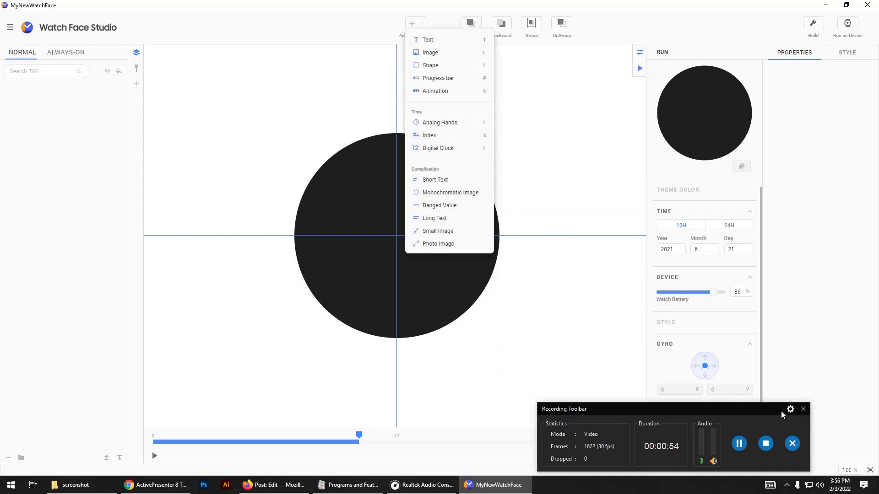
pyautogui.click(796, 425)
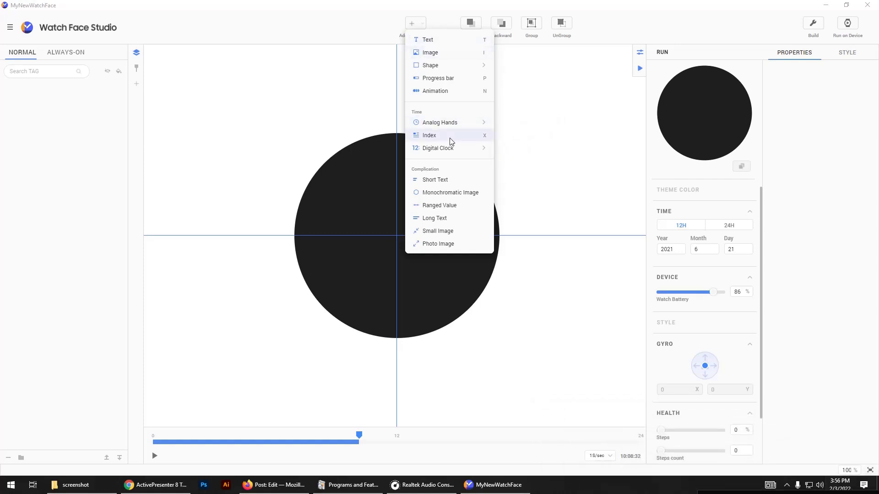
pyautogui.moveTo(454, 148)
pyautogui.click(516, 155)
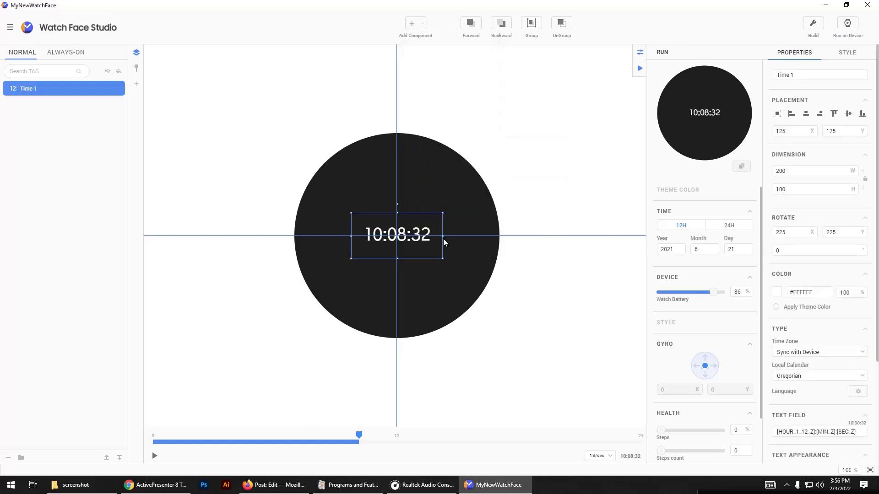
pyautogui.click(419, 323)
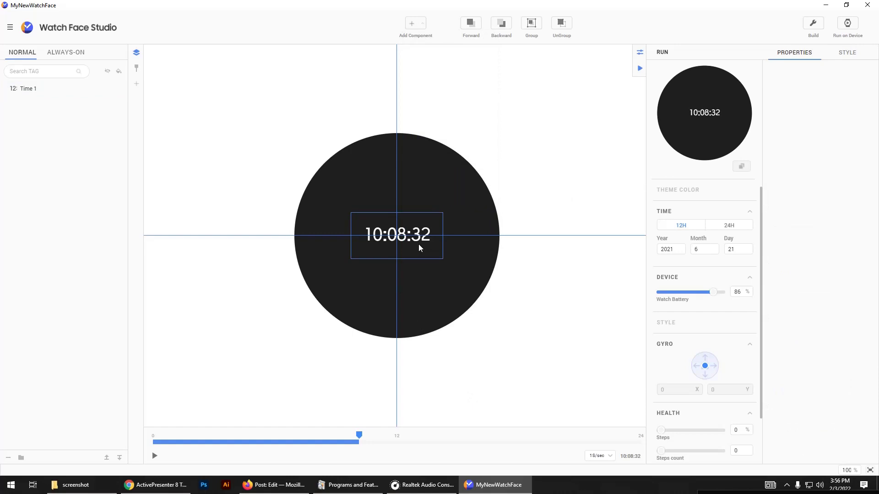
# - In the Build dialog, change the package name to com.digitalwings.mynewwatchface
pyautogui.click(813, 24)
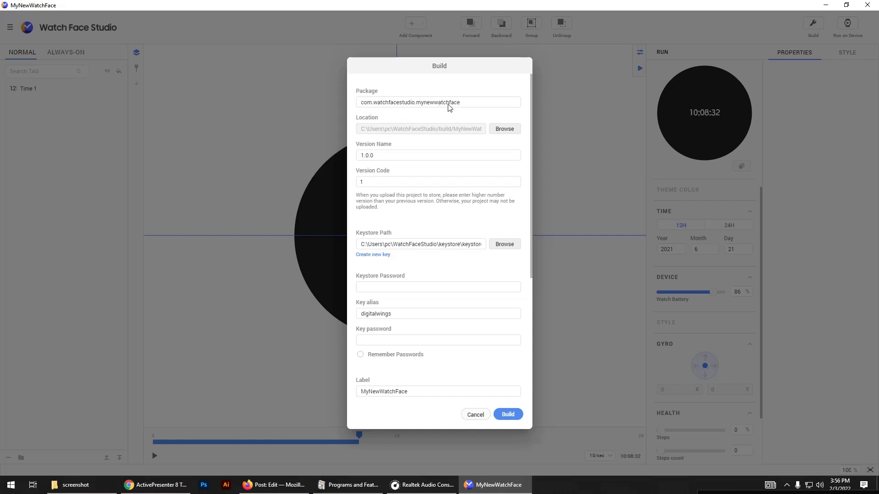
pyautogui.click(405, 106)
pyautogui.doubleClick(405, 105)
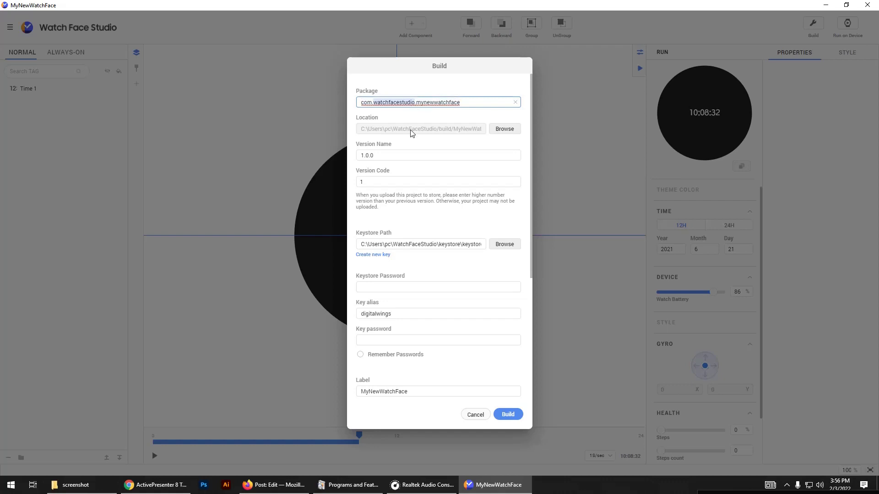
pyautogui.write('digi')
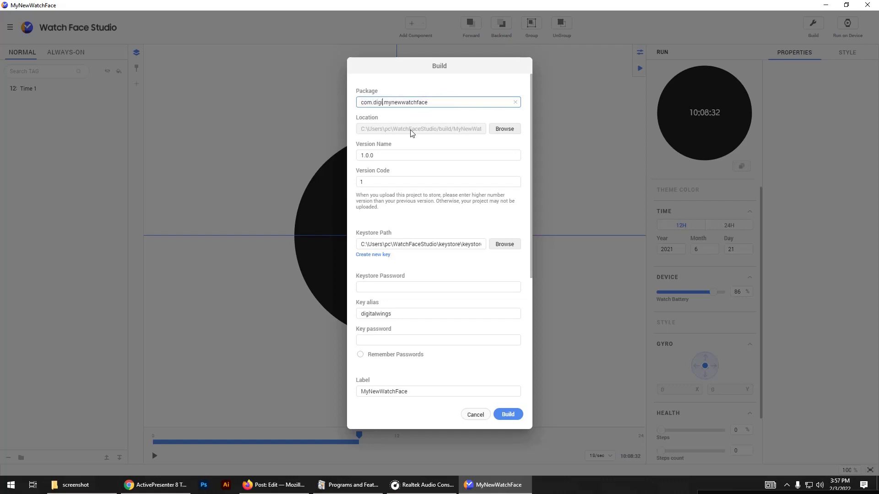
pyautogui.write('talwings')
pyautogui.doubleClick(435, 104)
# - Enter the keystore and key passwords, then start building the watch face package
pyautogui.click(421, 248)
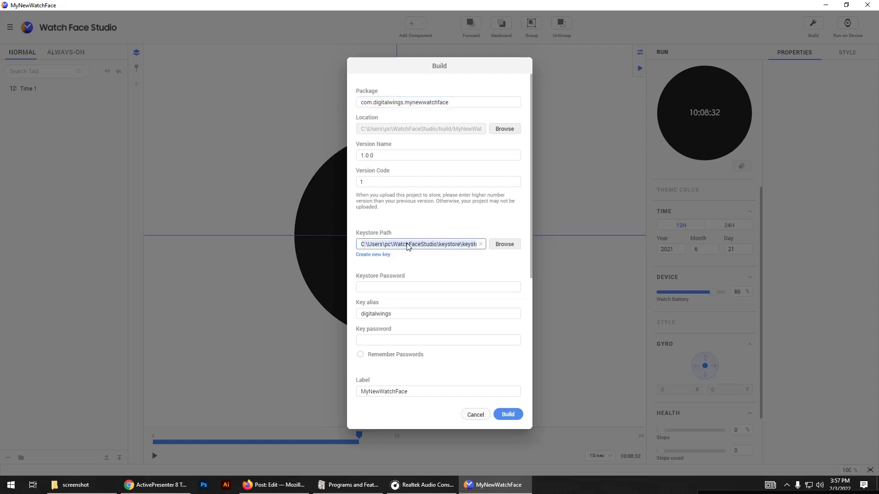
pyautogui.click(400, 294)
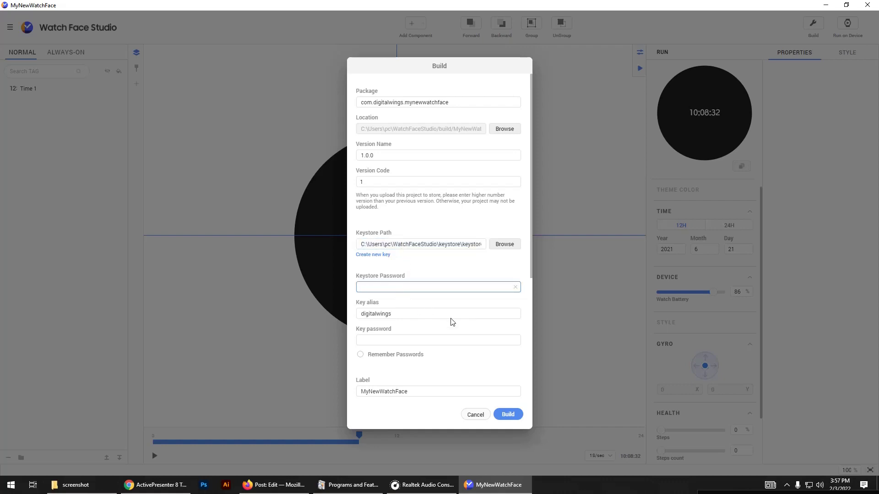
pyautogui.click(438, 344)
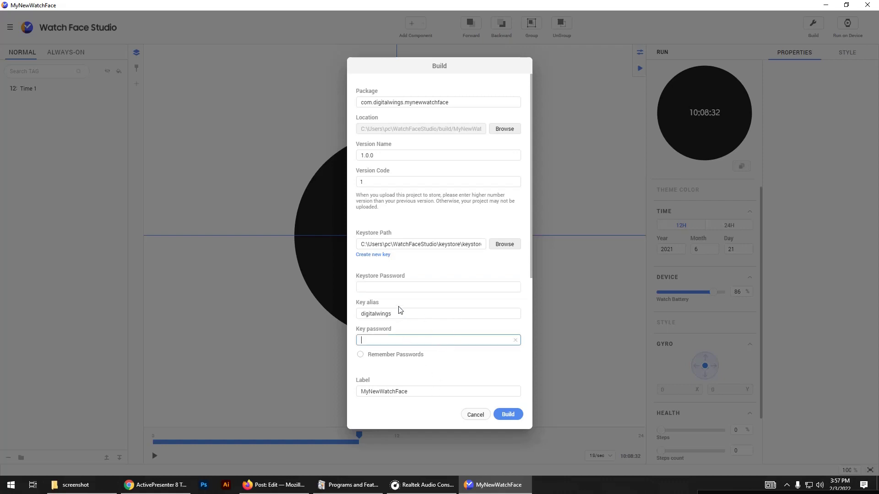
pyautogui.click(393, 291)
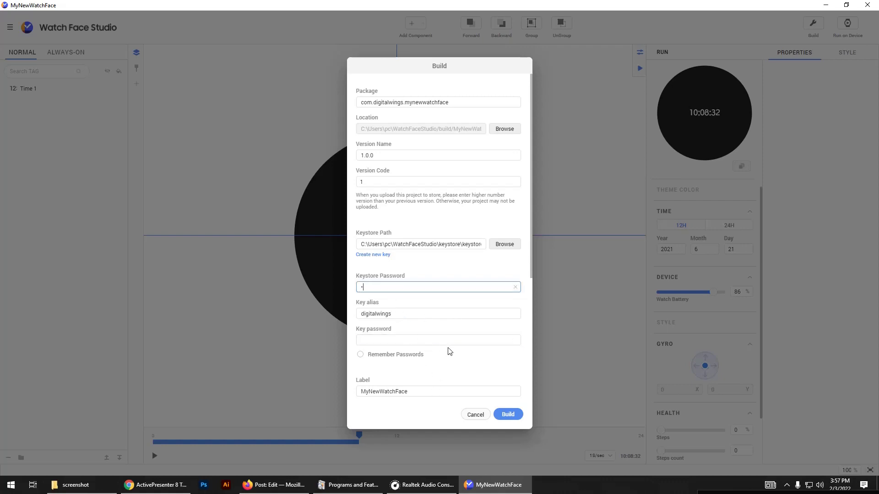
pyautogui.press('Tab')
pyautogui.press('Tab')
pyautogui.write('••••')
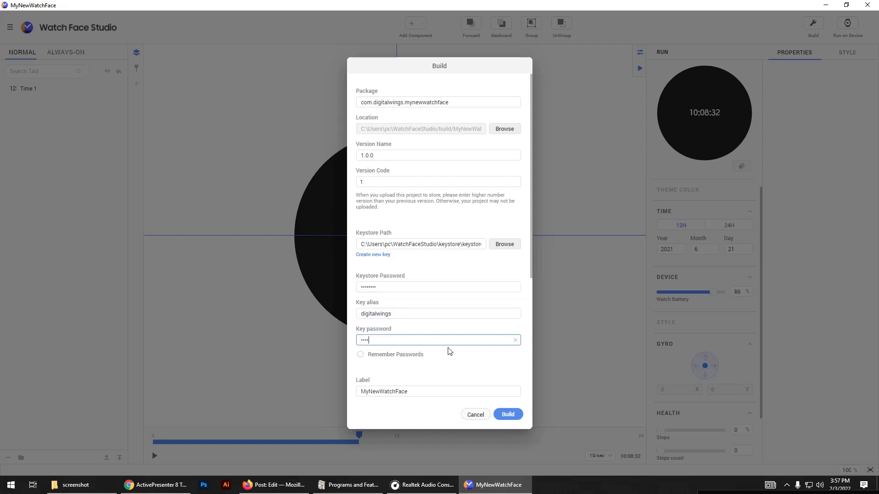
pyautogui.write('••••')
pyautogui.scroll(-3, 476, 353)
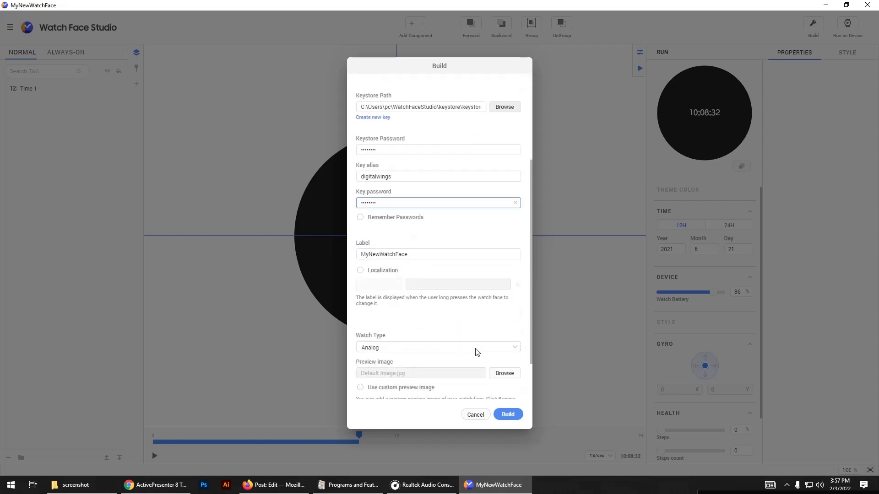
pyautogui.click(513, 418)
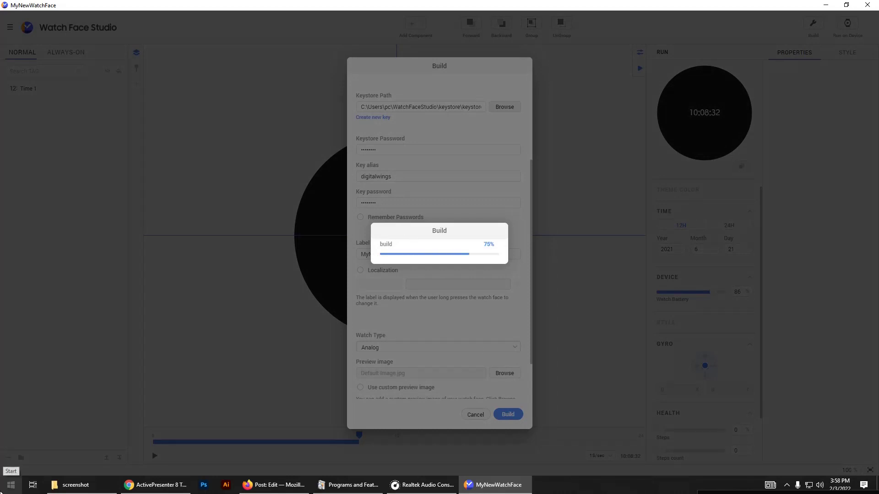
# - Launch Android Studio from the Start search and begin a New Project
pyautogui.click(11, 485)
pyautogui.write('android')
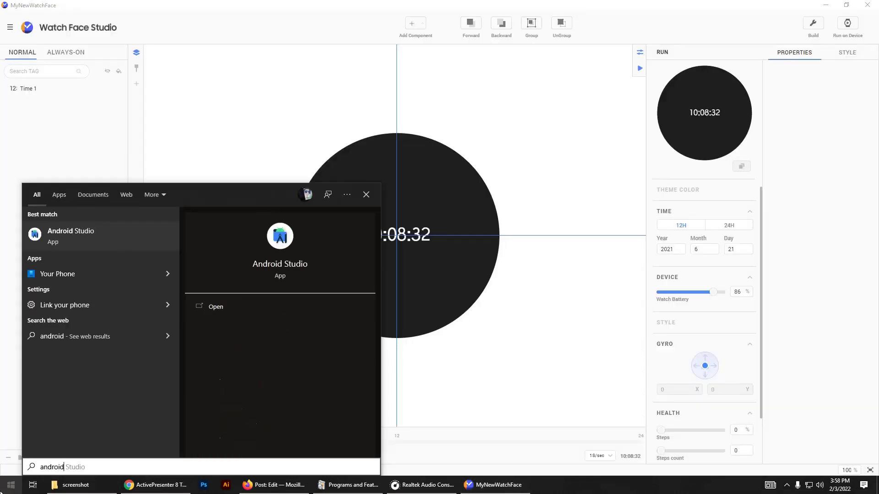
pyautogui.press('Return')
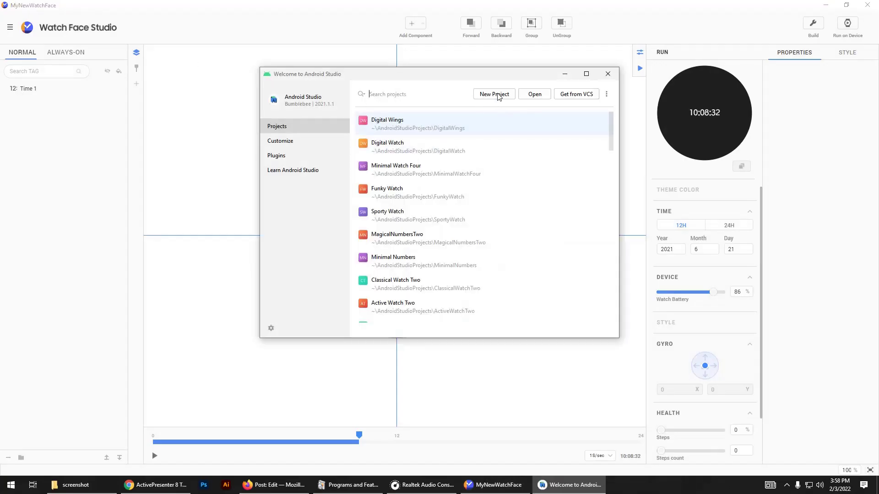
pyautogui.click(498, 95)
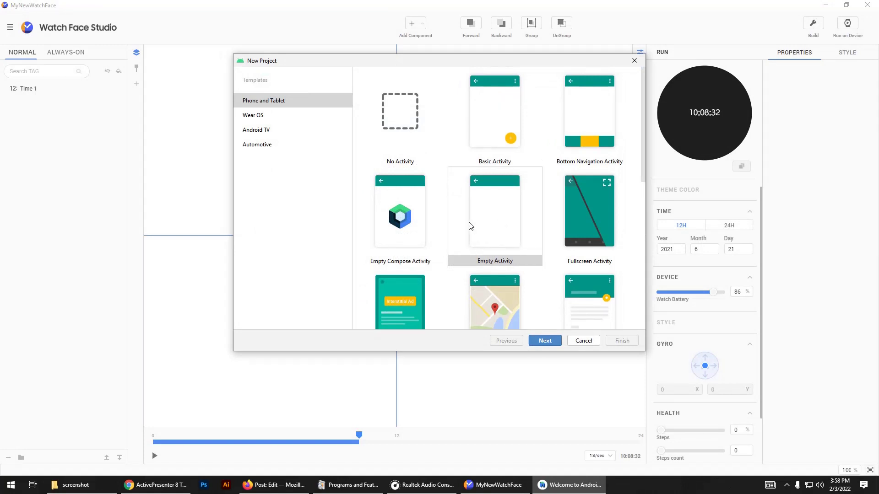
# - Choose the Empty Activity template and select the default name My Application for replacing
pyautogui.click(482, 216)
pyautogui.click(539, 343)
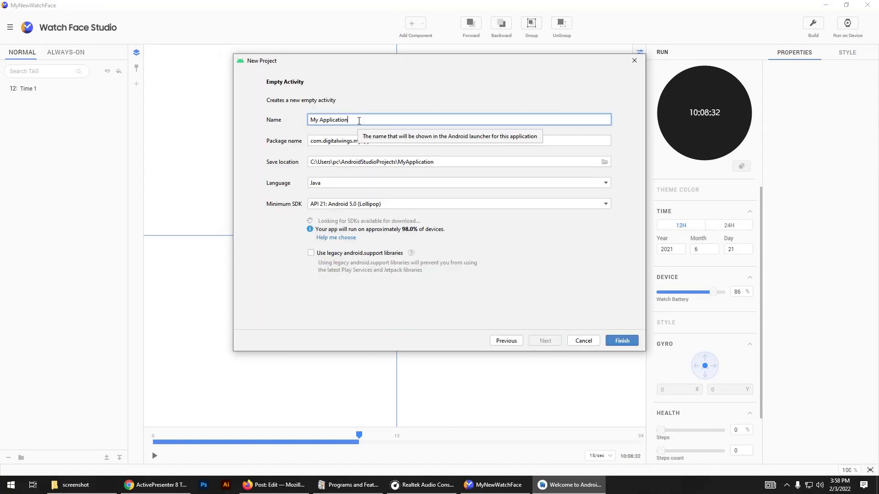
pyautogui.moveTo(359, 120); pyautogui.dragTo(273, 118)
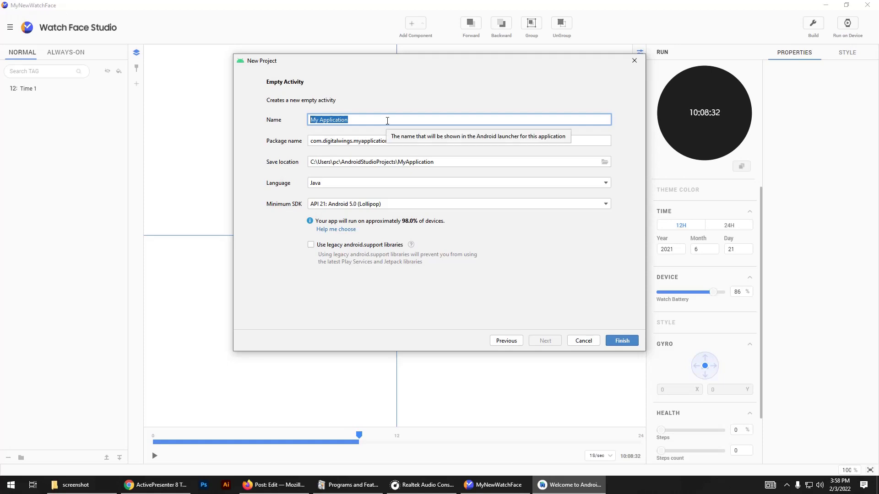
# - Name the project My New Watchface, giving package com.digitalwings.mynewwatchface
pyautogui.write('my')
pyautogui.press('BackSpace')
pyautogui.press('BackSpace')
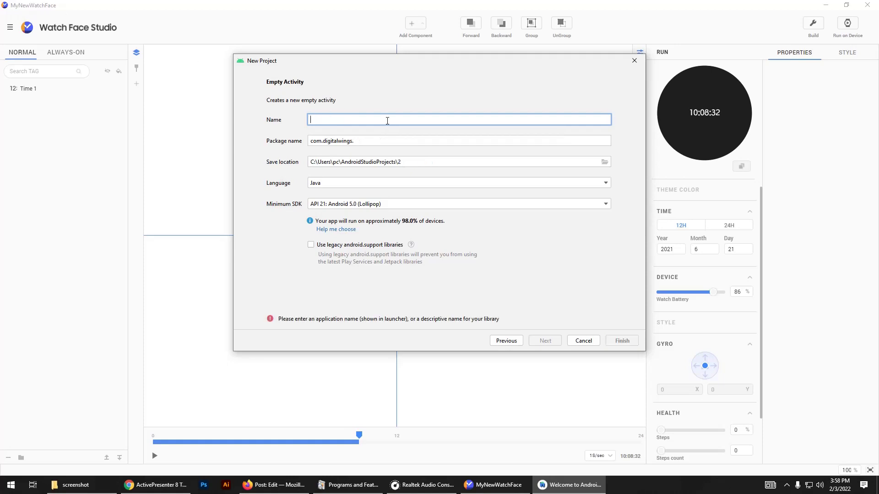
pyautogui.write('My ')
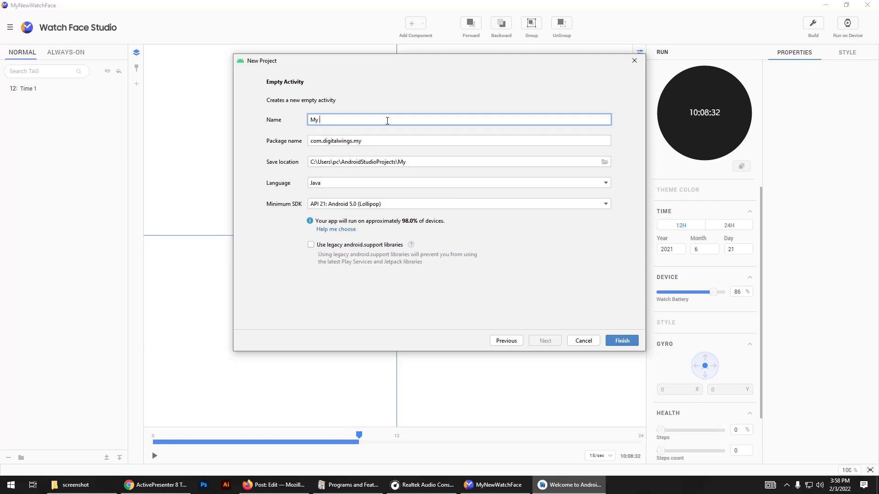
pyautogui.write('New Watchface')
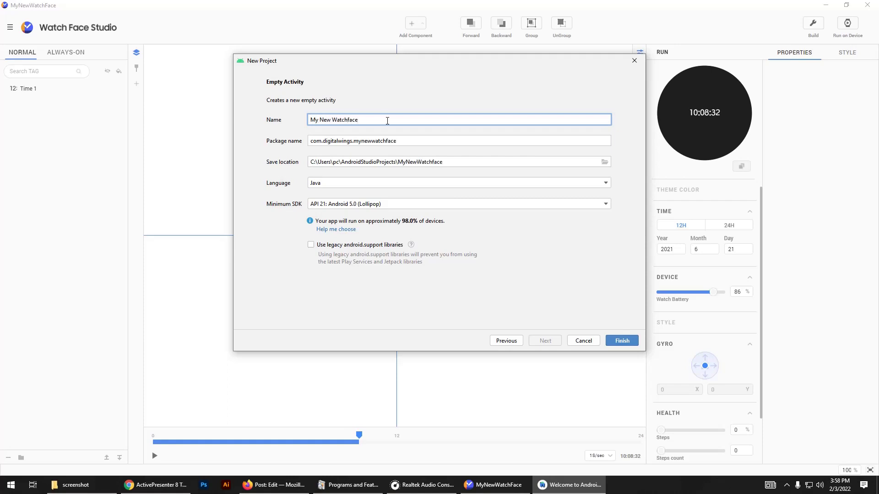
pyautogui.moveTo(327, 141); pyautogui.dragTo(303, 151)
pyautogui.click(416, 143)
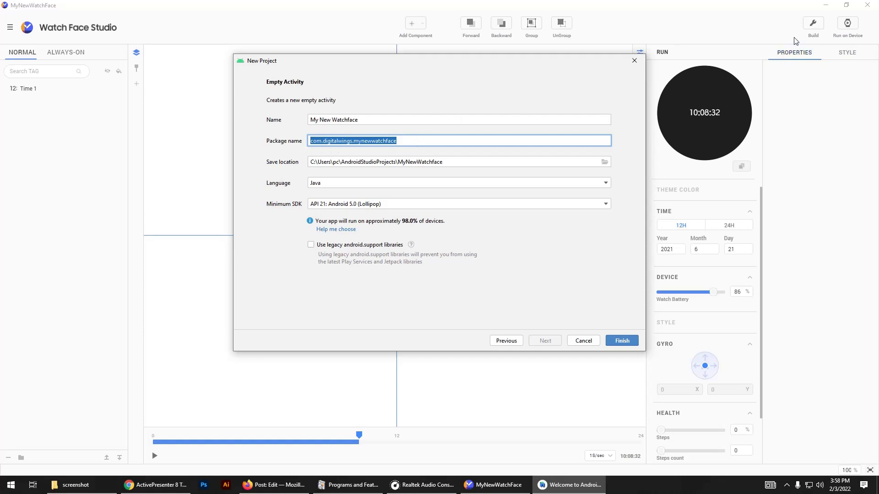
# - Rerun the watch face build, then return to the project form and keep Java as the language
pyautogui.click(812, 25)
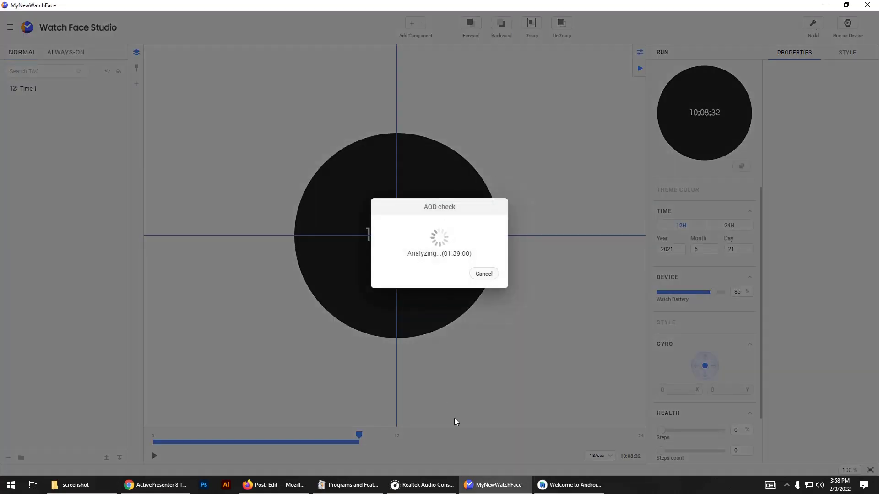
pyautogui.click(570, 485)
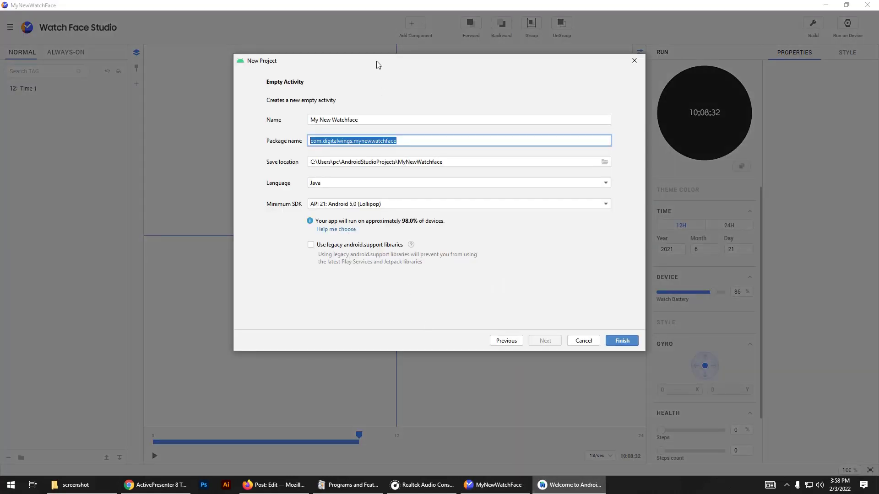
pyautogui.moveTo(376, 65); pyautogui.dragTo(366, 96)
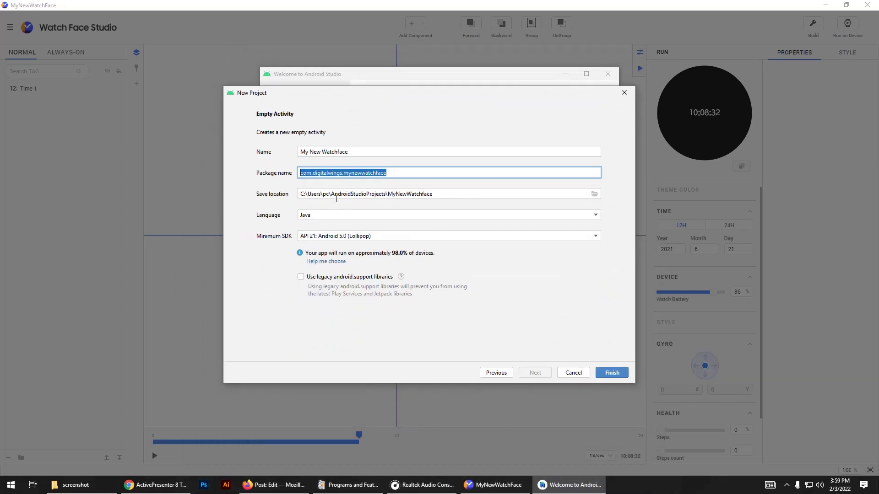
pyautogui.click(318, 216)
pyautogui.click(319, 216)
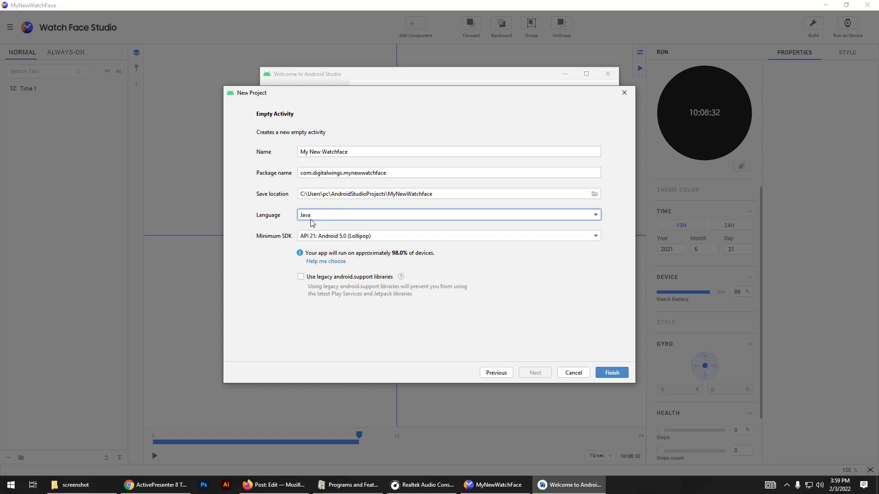